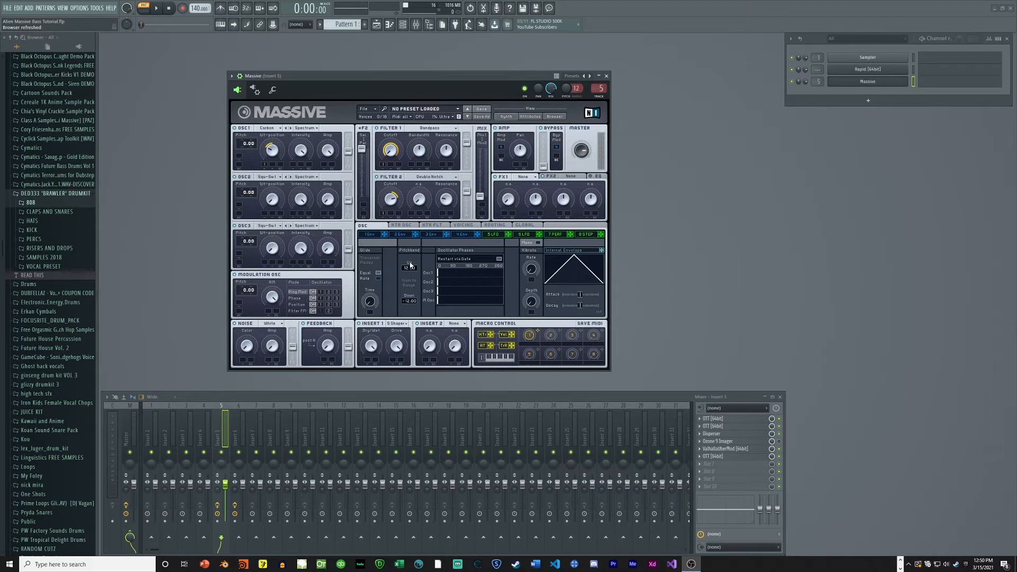
Choose the Carbon wavetable for oscillator 1 in Massive.
left_click_drag(410, 265, 406, 264)
left_click(269, 130)
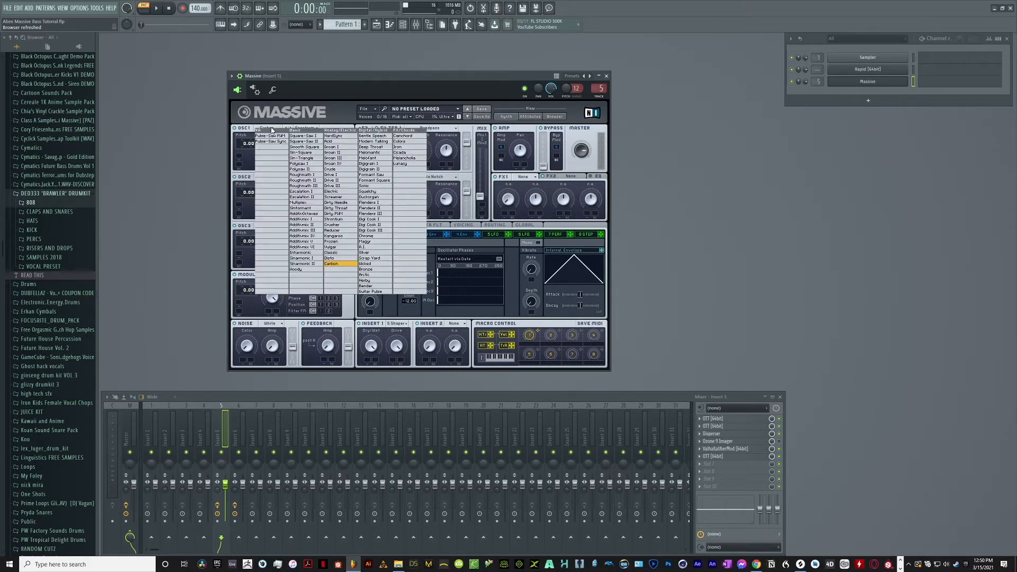
left_click(349, 264)
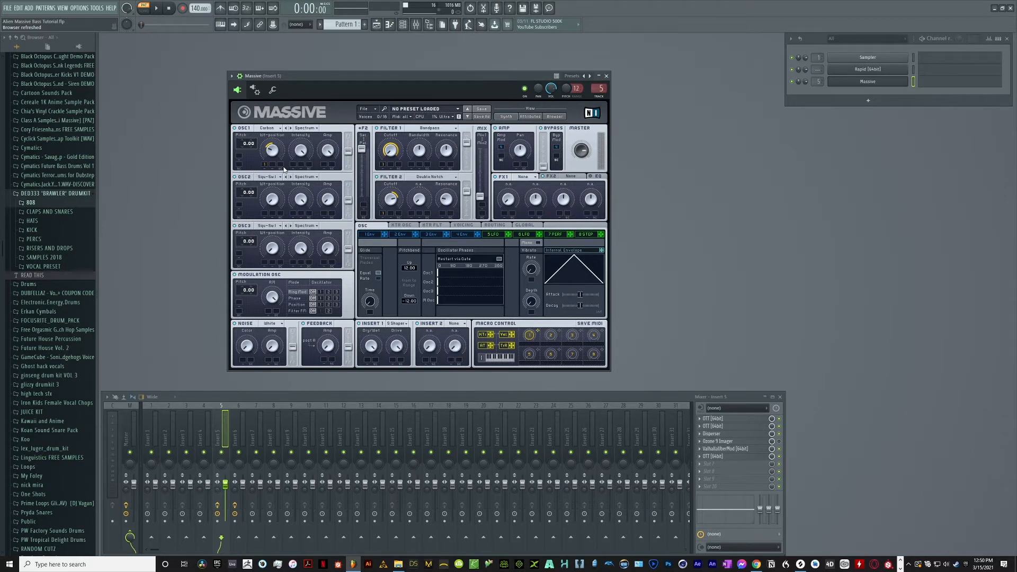
left_click(274, 129)
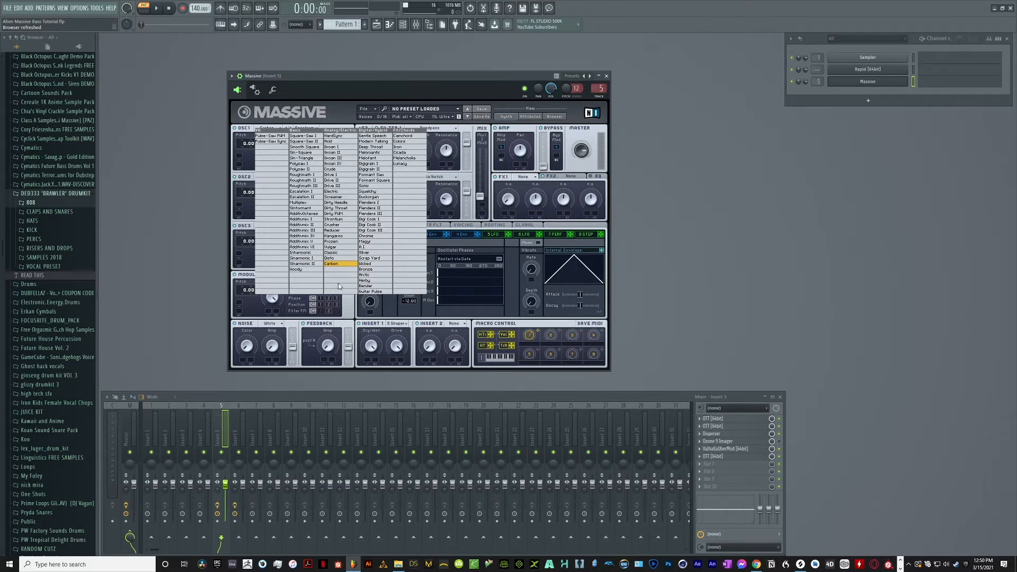
left_click(310, 102)
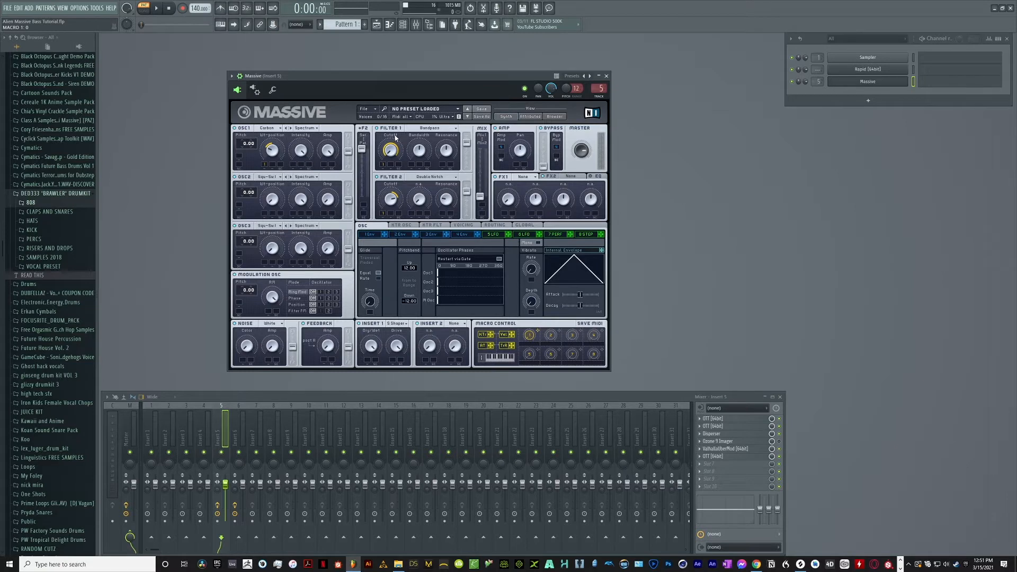
Set Filter 1 to Bandpass and Filter 2 to Double Notch, checking the filter routing fader.
left_click_drag(364, 149, 369, 223)
left_click_drag(363, 199, 360, 117)
left_click(424, 131)
left_click(424, 163)
left_click(439, 178)
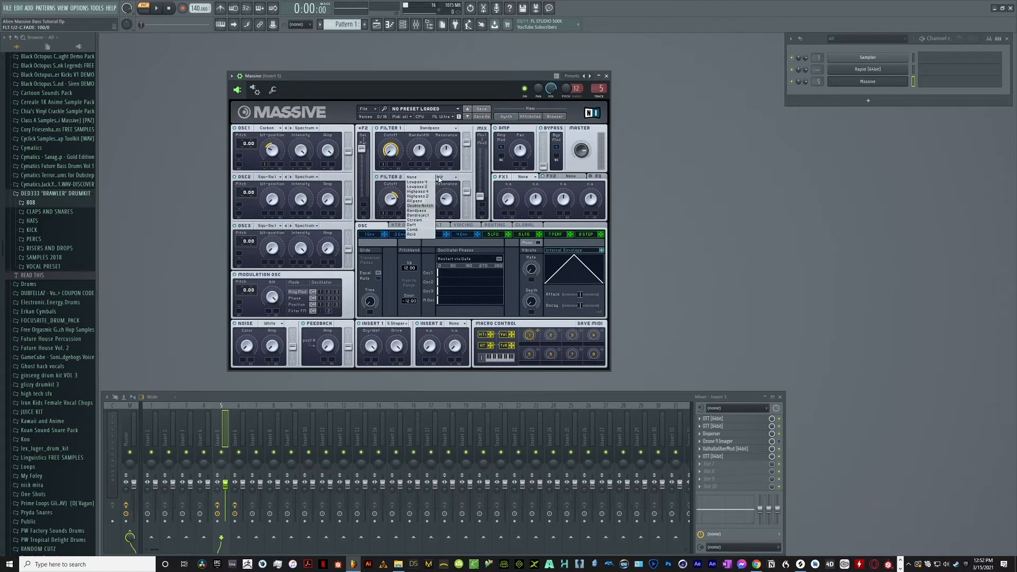
left_click(421, 205)
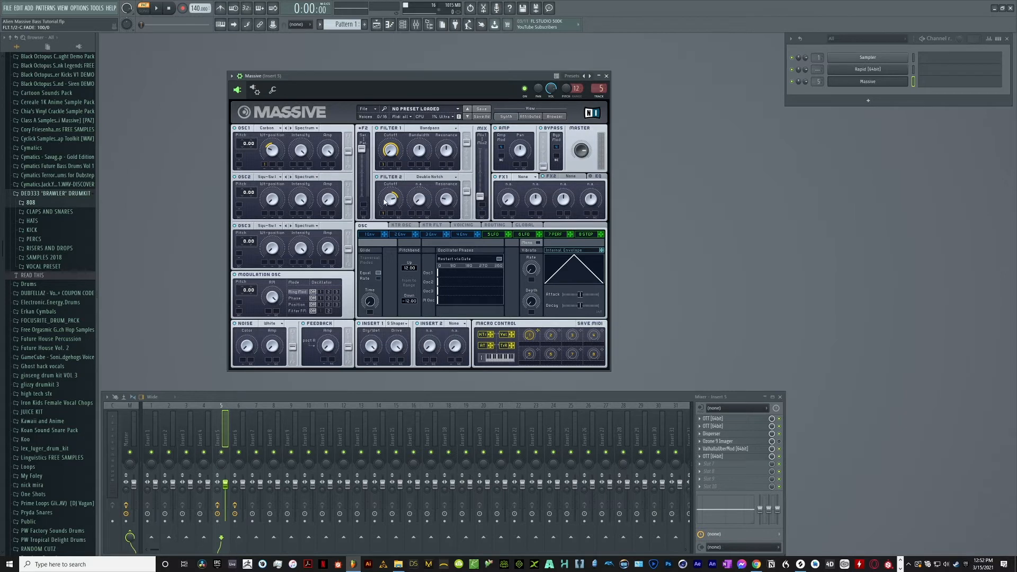
Set Filter 1's cutoff to 0 and choose Sine Shaper as the Insert 1 effect.
left_click_drag(447, 192, 447, 190)
left_click_drag(382, 165, 363, 224)
left_click_drag(390, 149, 384, 99)
left_click(407, 323)
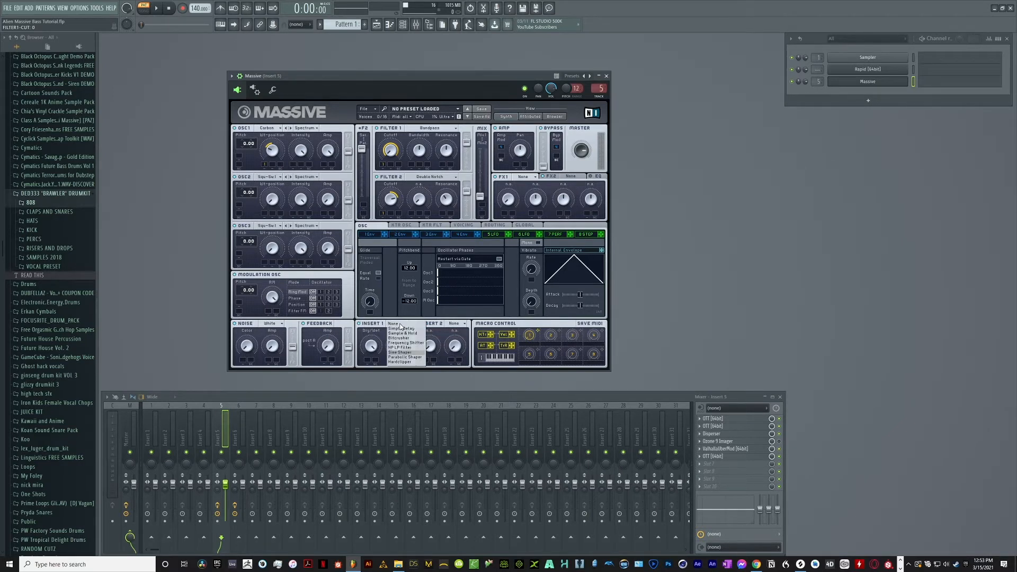
left_click(417, 353)
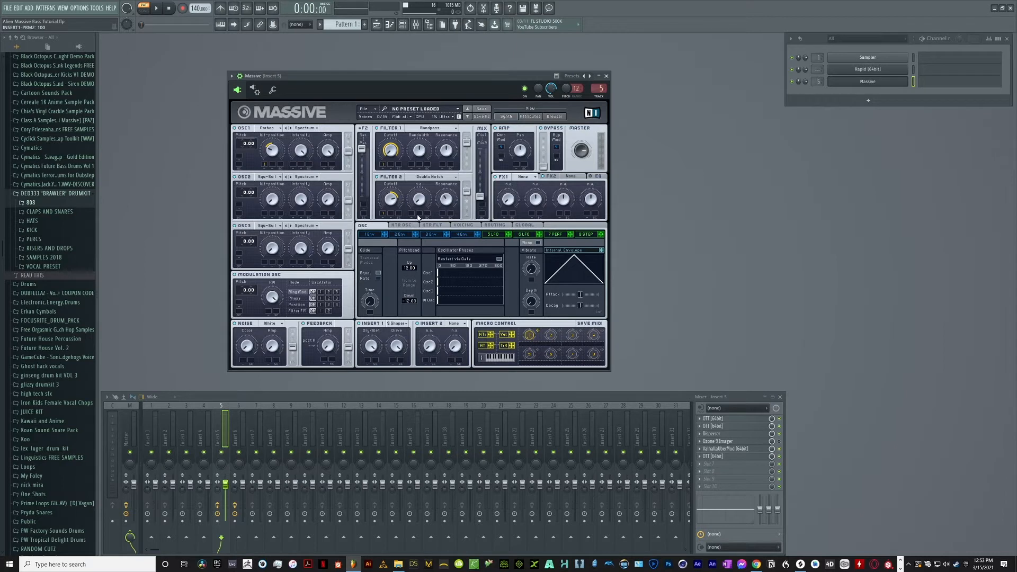
Lower envelope 4's decay level to 47 and return it to 100.
left_click(463, 225)
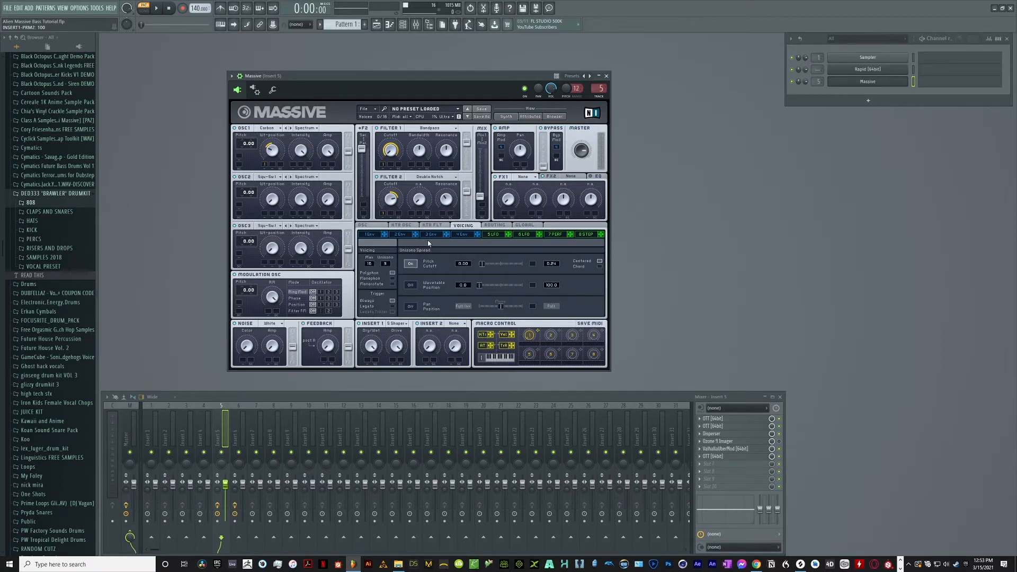
left_click(462, 235)
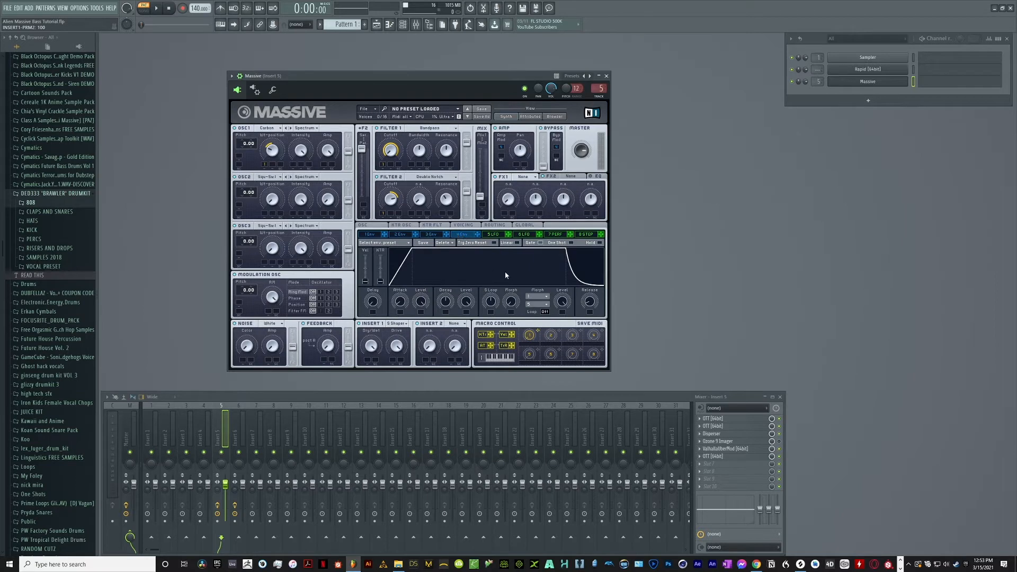
left_click_drag(475, 303, 466, 337)
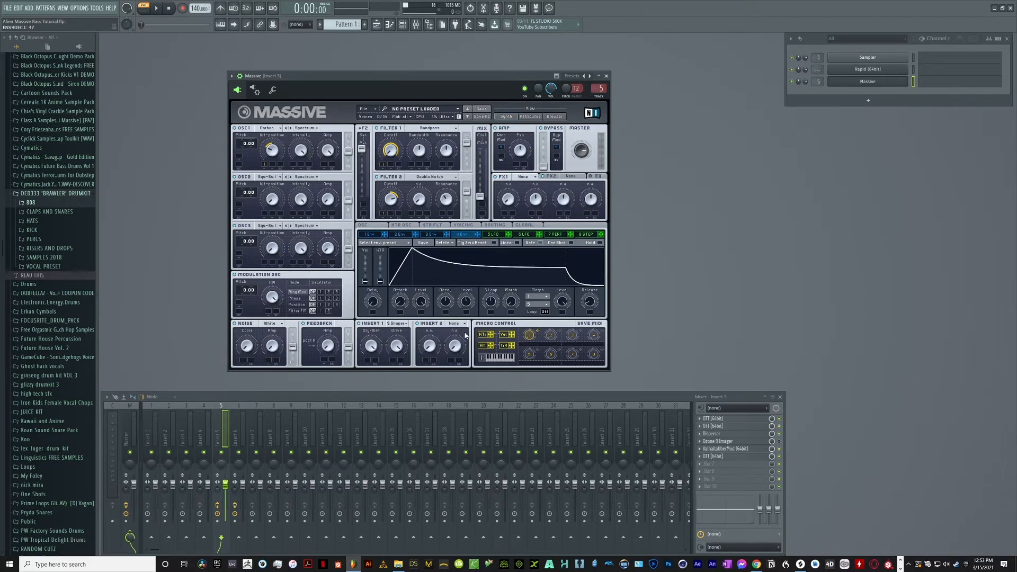
left_click_drag(467, 302, 471, 247)
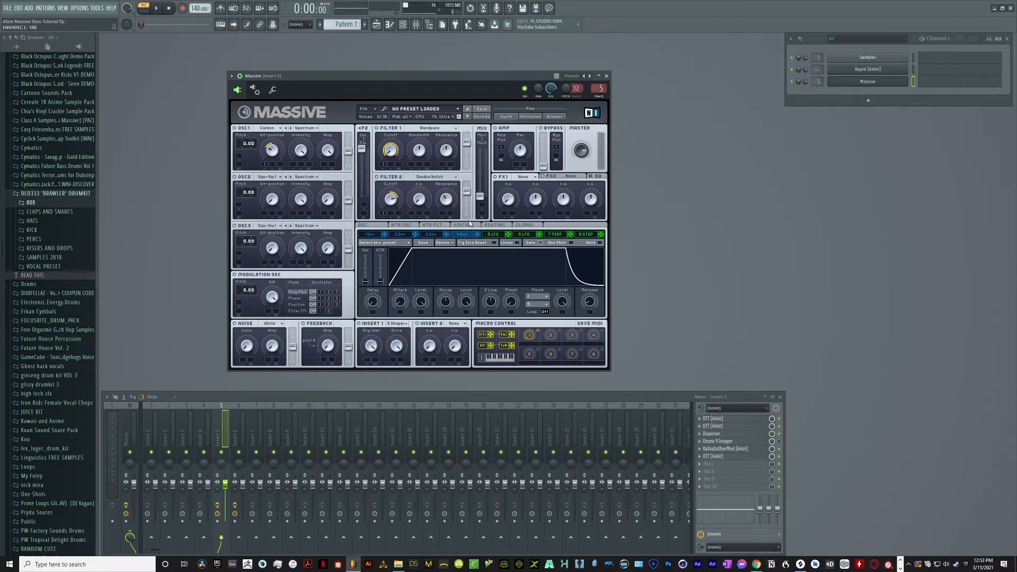
Enable the Pitch Cutoff unison spread in the synth's voicing settings.
left_click(470, 225)
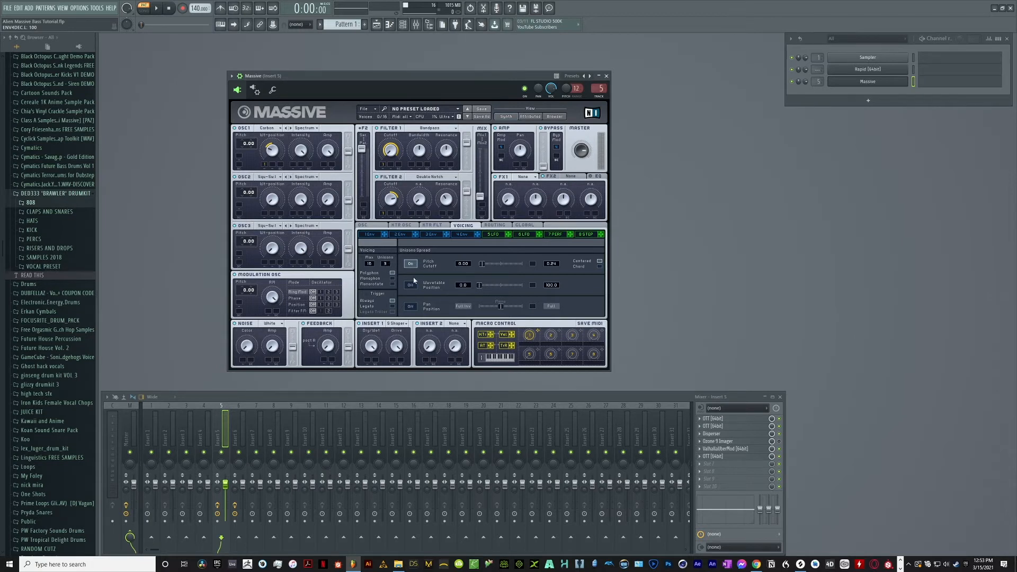
left_click(412, 264)
Toggle Restart via Gate for the oscillator phases and sweep macro 1 to compare the sound.
left_click(374, 227)
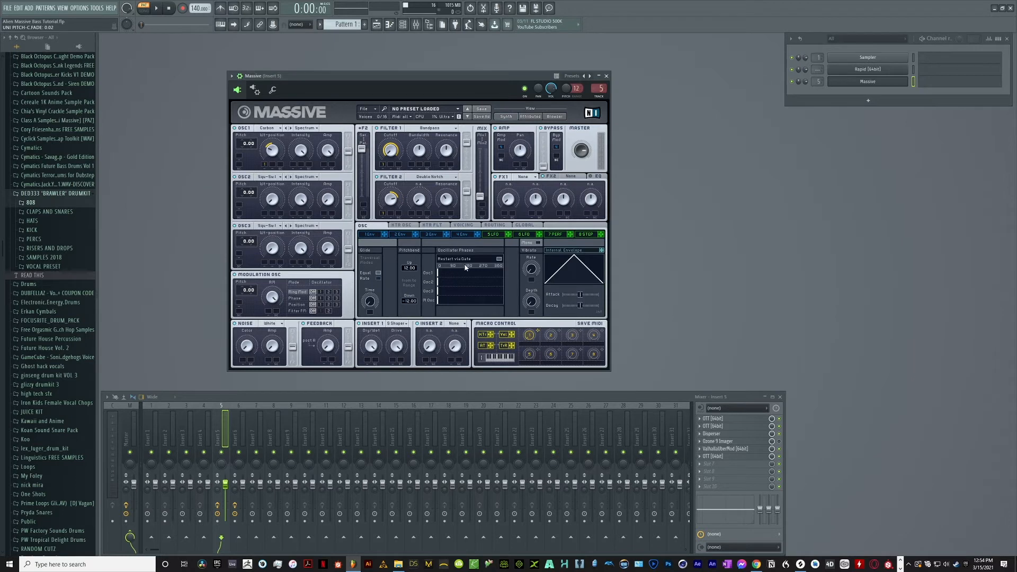
left_click(499, 260)
left_click(499, 260)
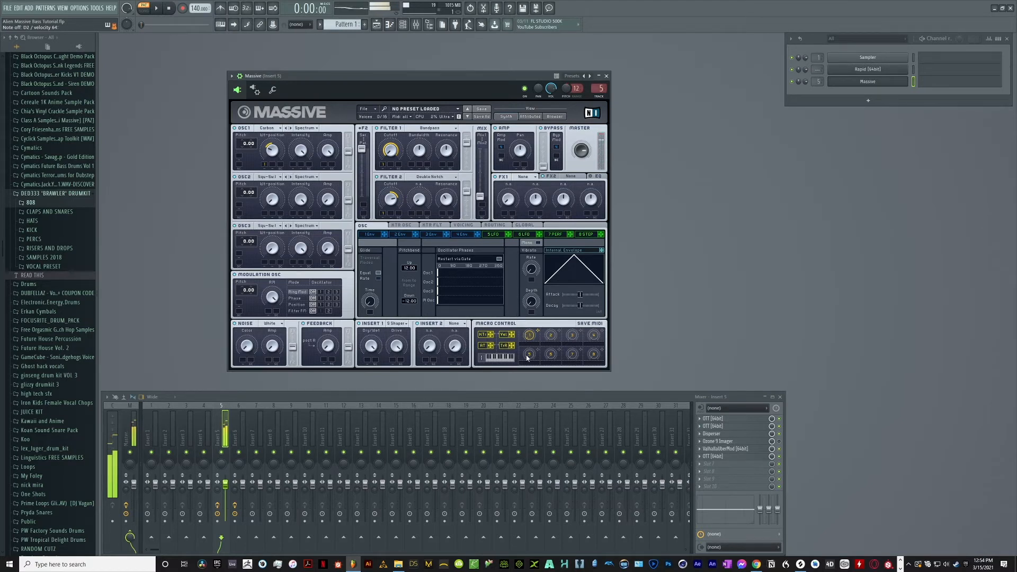
left_click_drag(530, 334, 530, 316)
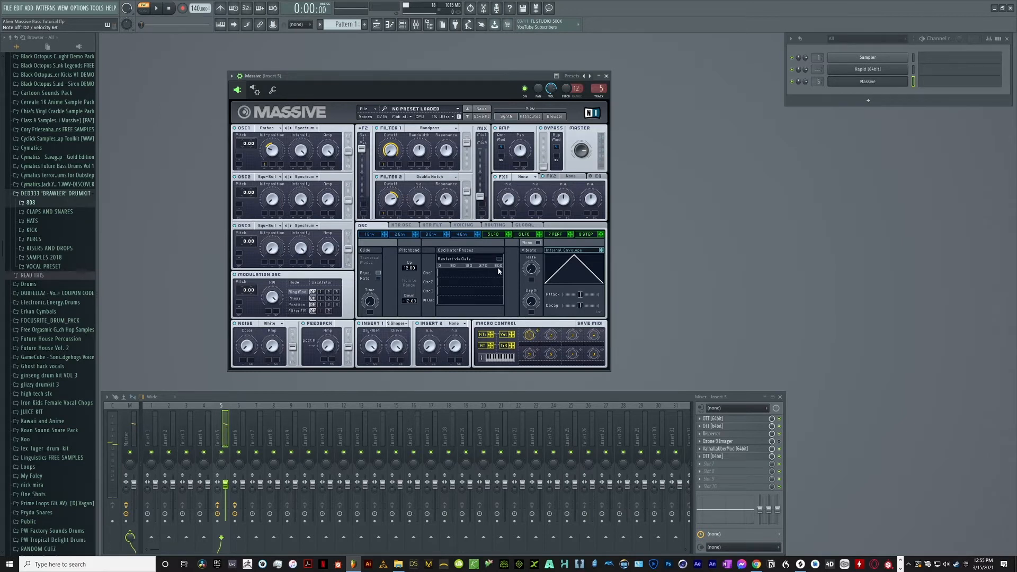
left_click(463, 225)
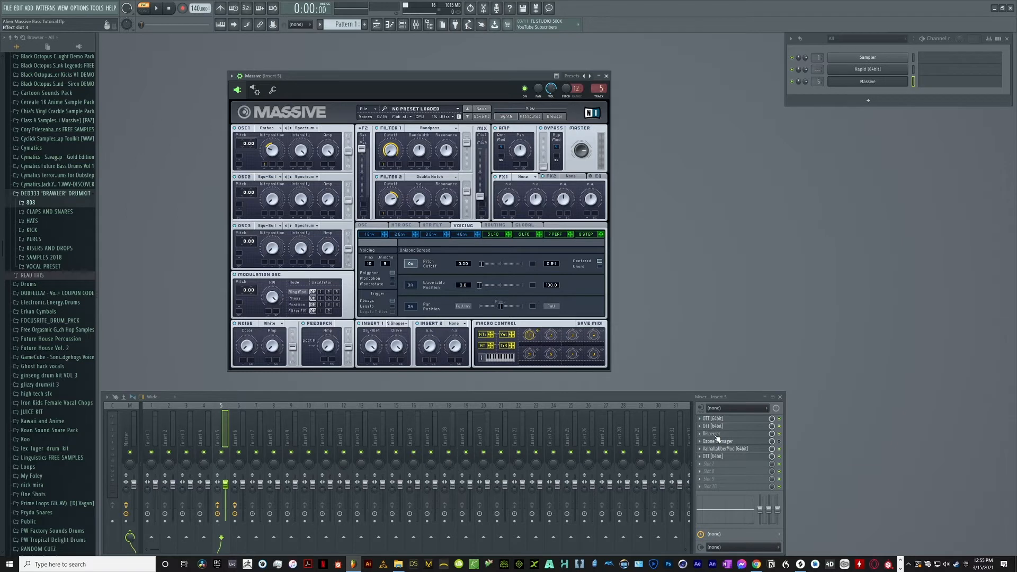
Examine the settings of the first two OTT compressors and the Disperser on mixer insert 5.
left_click(715, 418)
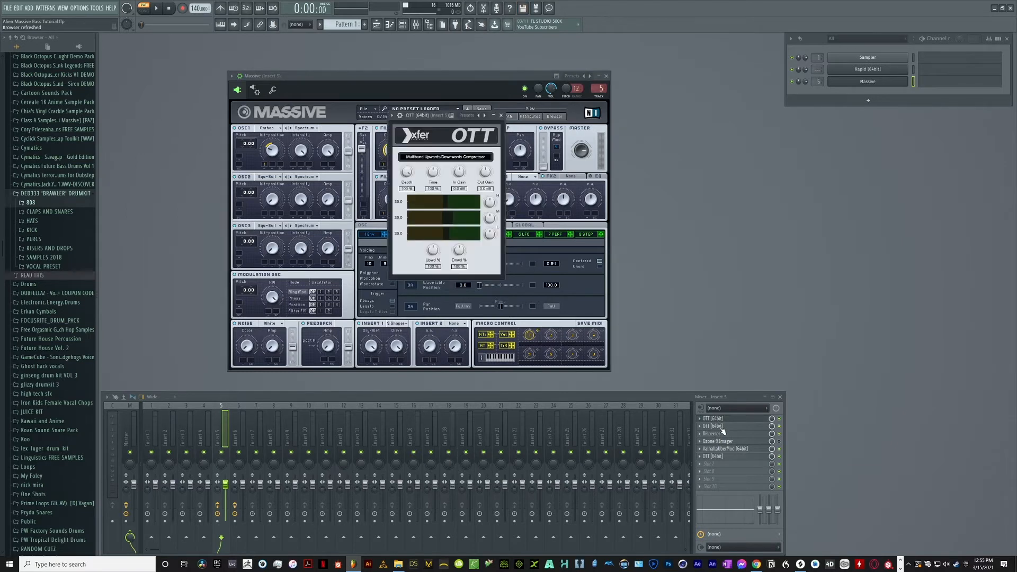
left_click(721, 428)
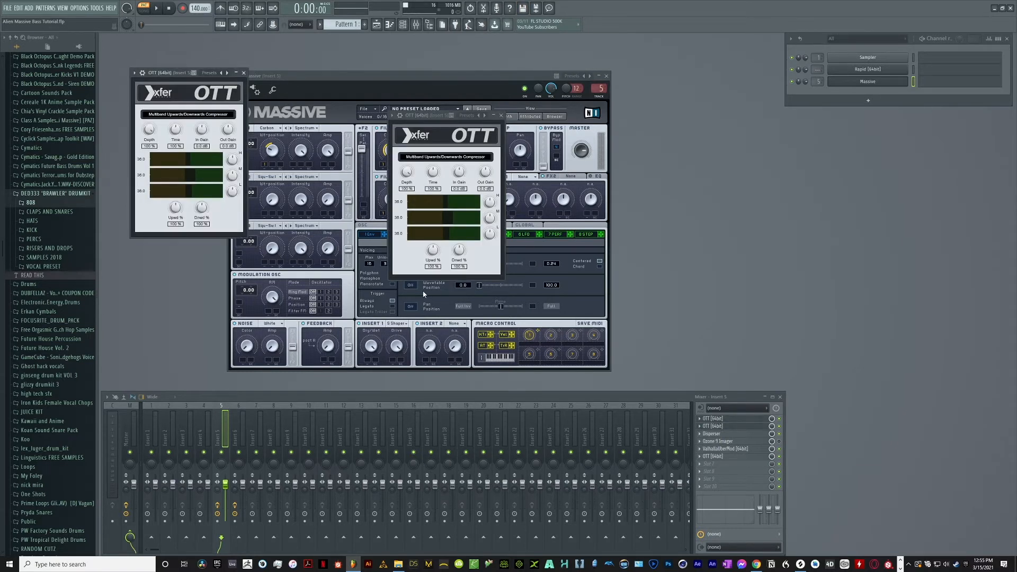
left_click(244, 73)
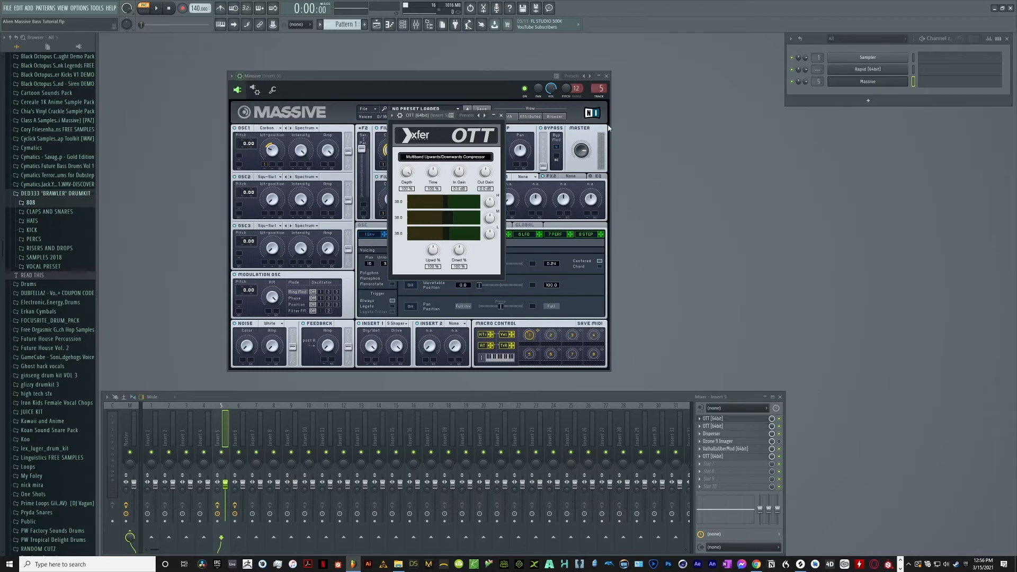
left_click(502, 116)
left_click(713, 433)
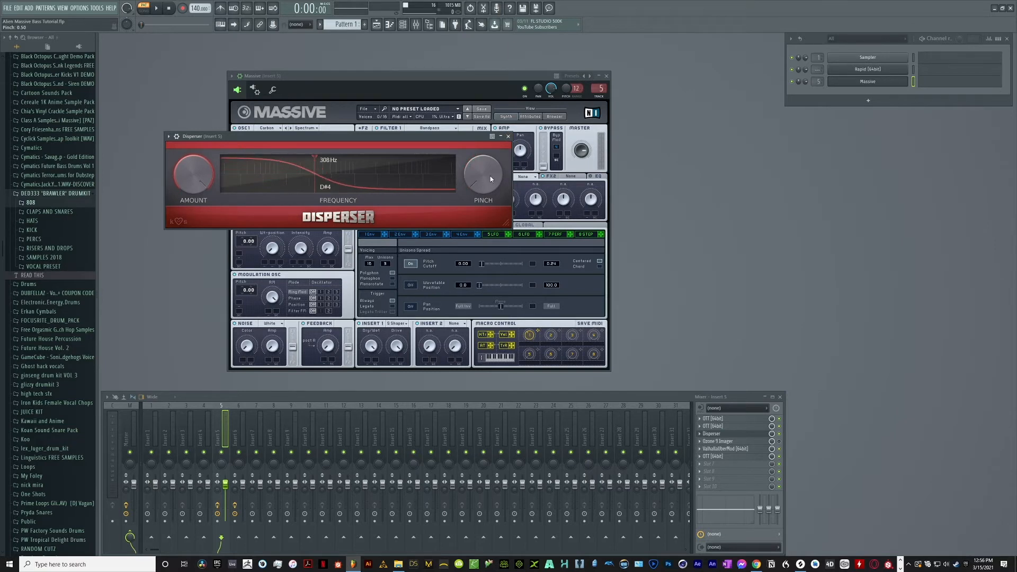
left_click(508, 136)
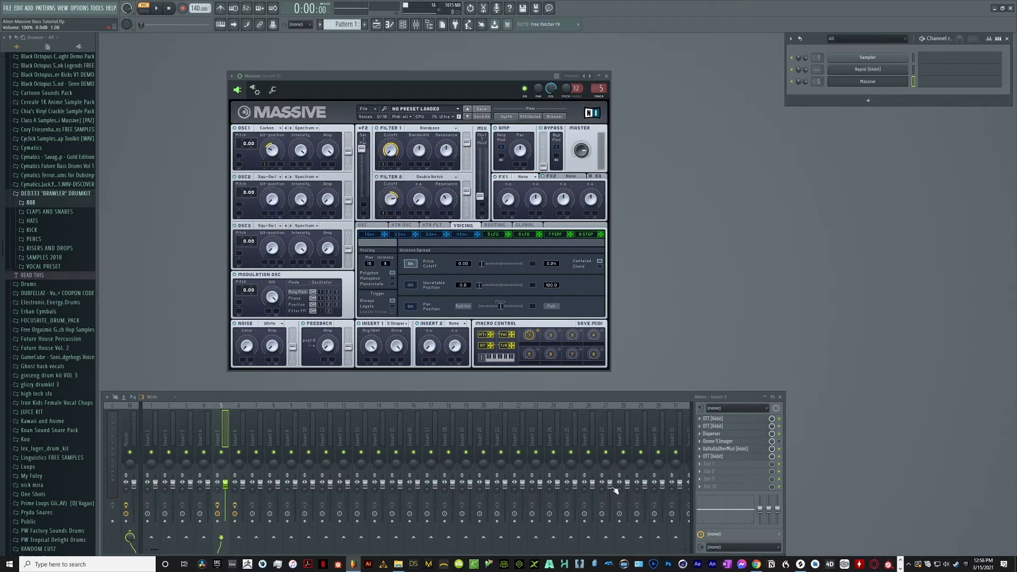
Open the Ozone 9 Imager on insert 5, place it beside the synth and toggle its effect slot.
left_click(731, 442)
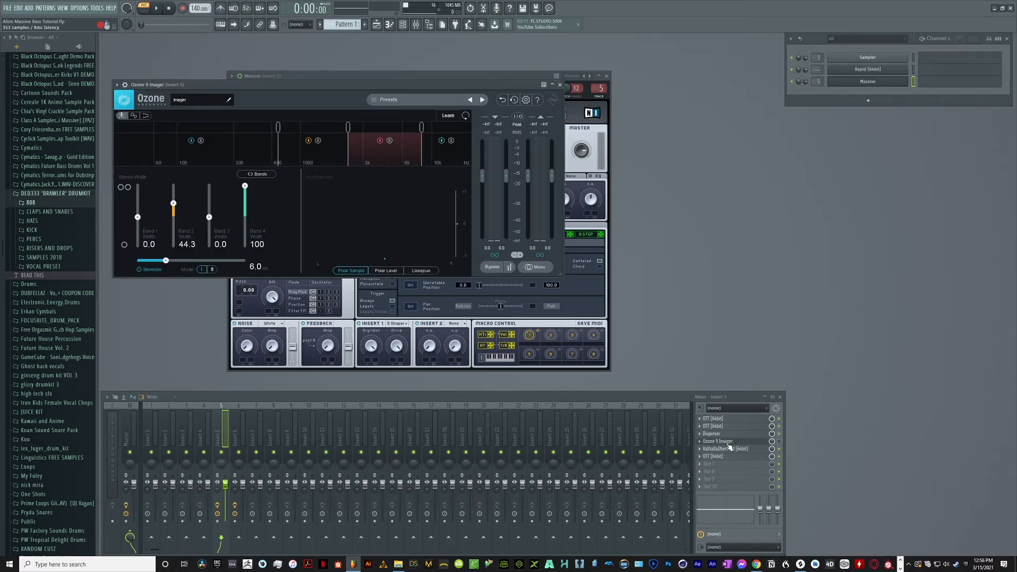
left_click_drag(286, 85, 529, 86)
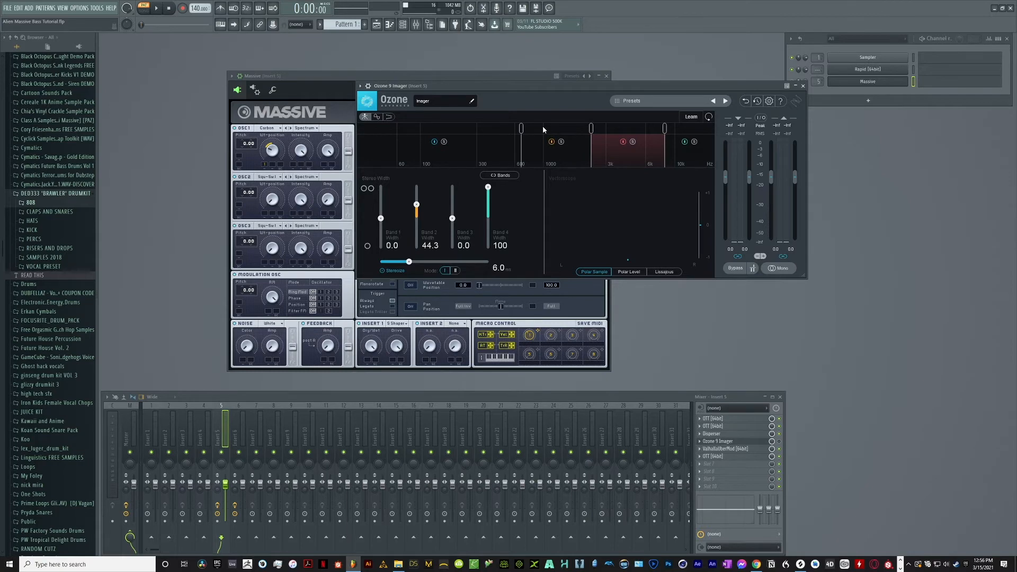
left_click_drag(561, 89, 722, 88)
left_click(780, 441)
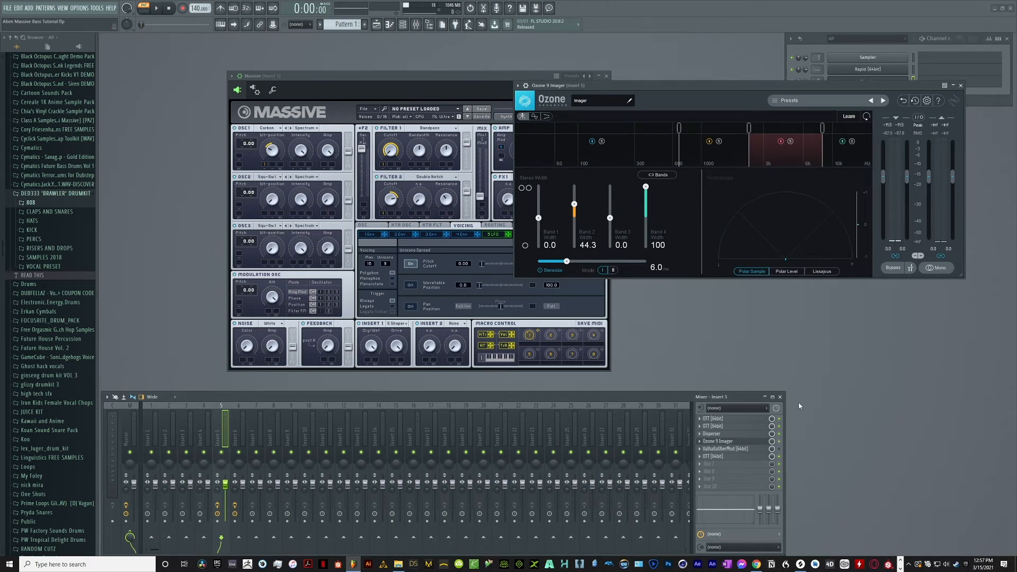
left_click_drag(620, 85, 705, 72)
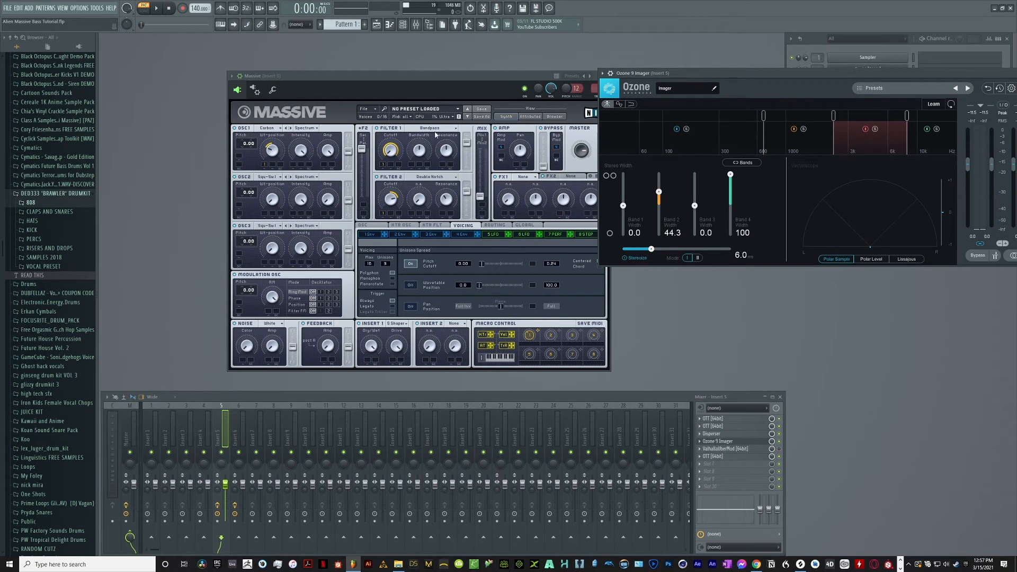
Audition the bass by sweeping macro 1 and raise the Imager's Band 3 width to 50.6.
left_click_drag(528, 336, 539, 367)
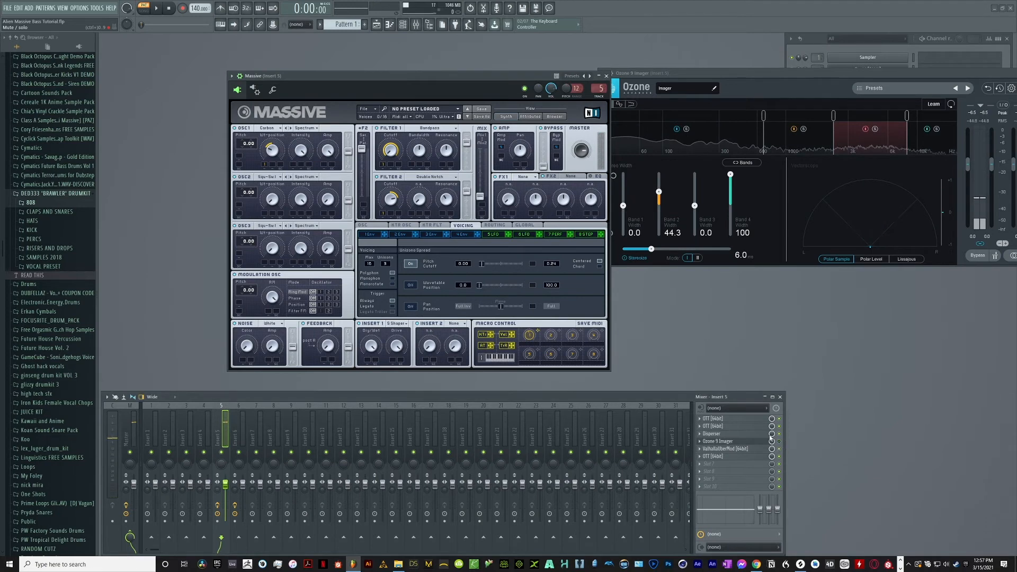
left_click_drag(520, 338, 537, 330)
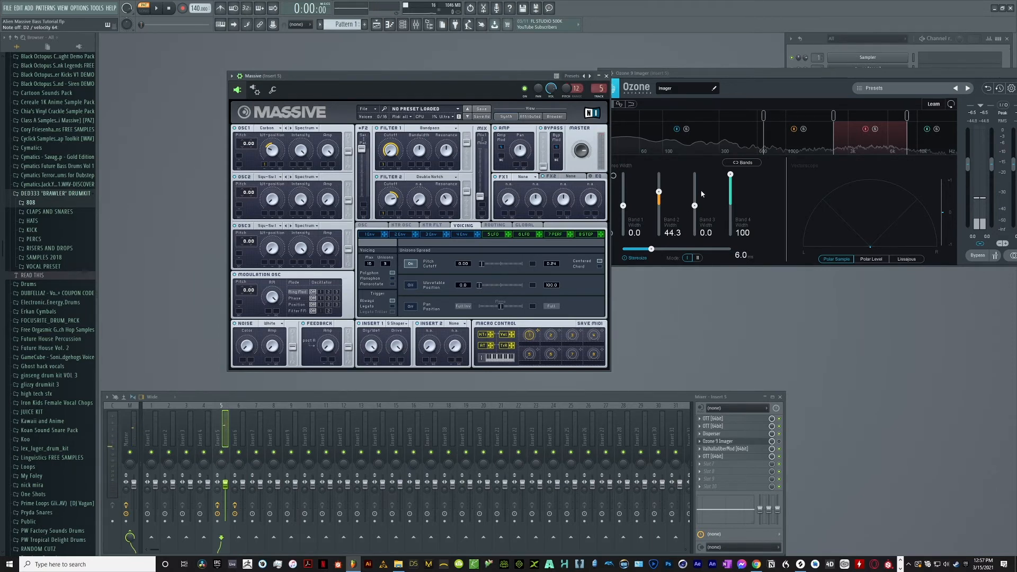
left_click_drag(699, 209, 702, 191)
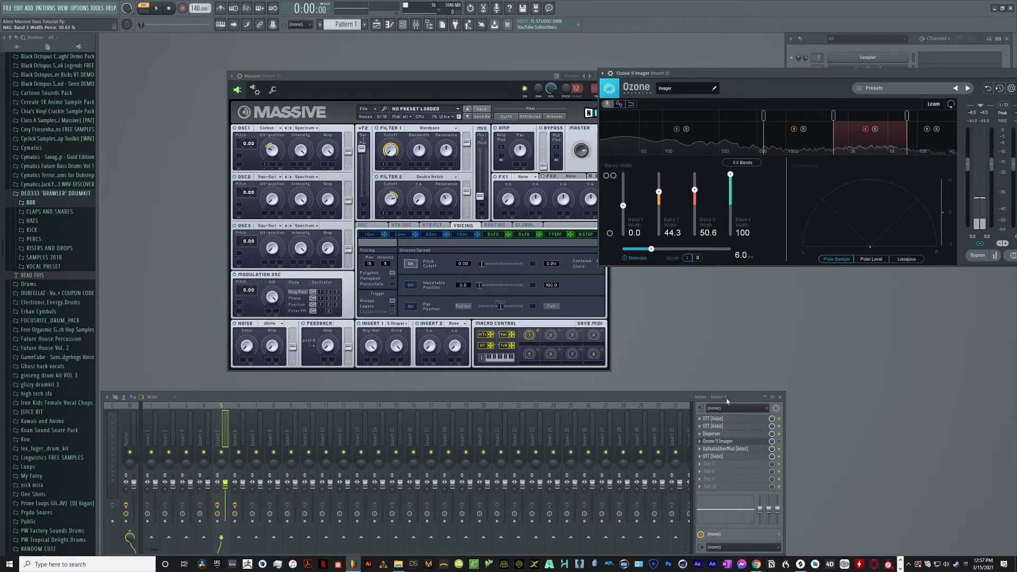
Set the Diffusion to 46.0% in the ValhallaÜberMod effect and return to the Massive synth.
left_click(737, 450)
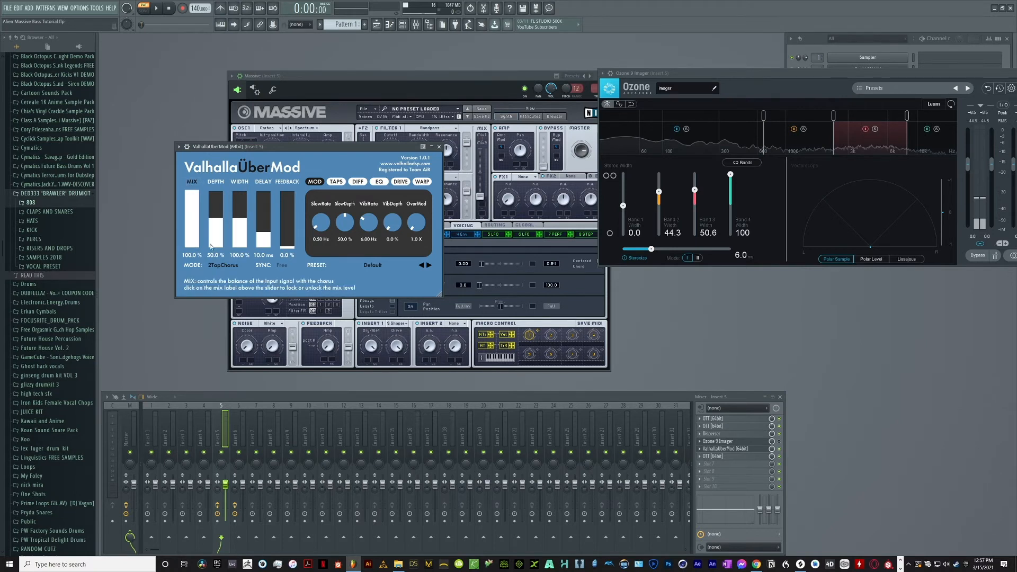
left_click(357, 182)
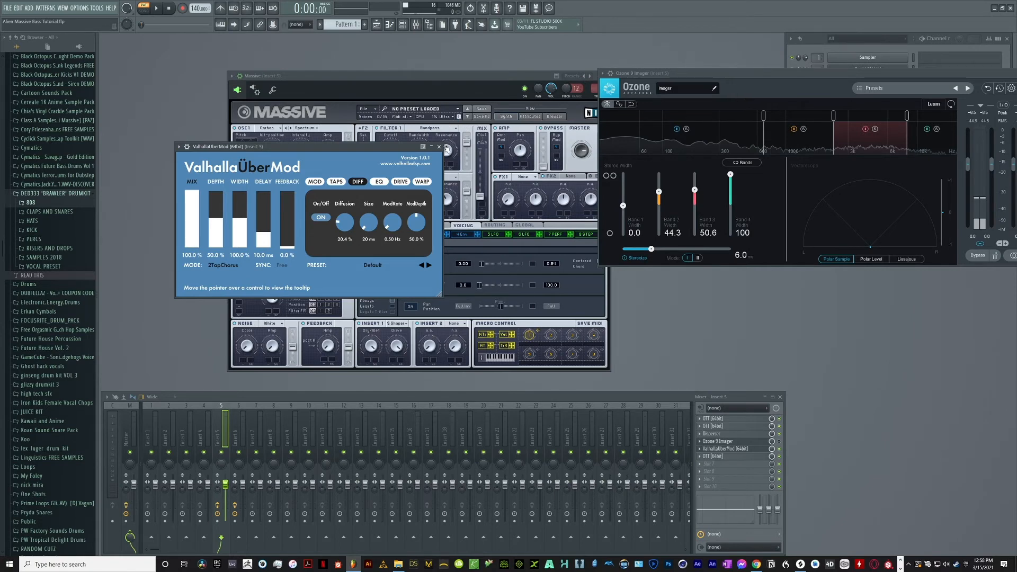
left_click(440, 148)
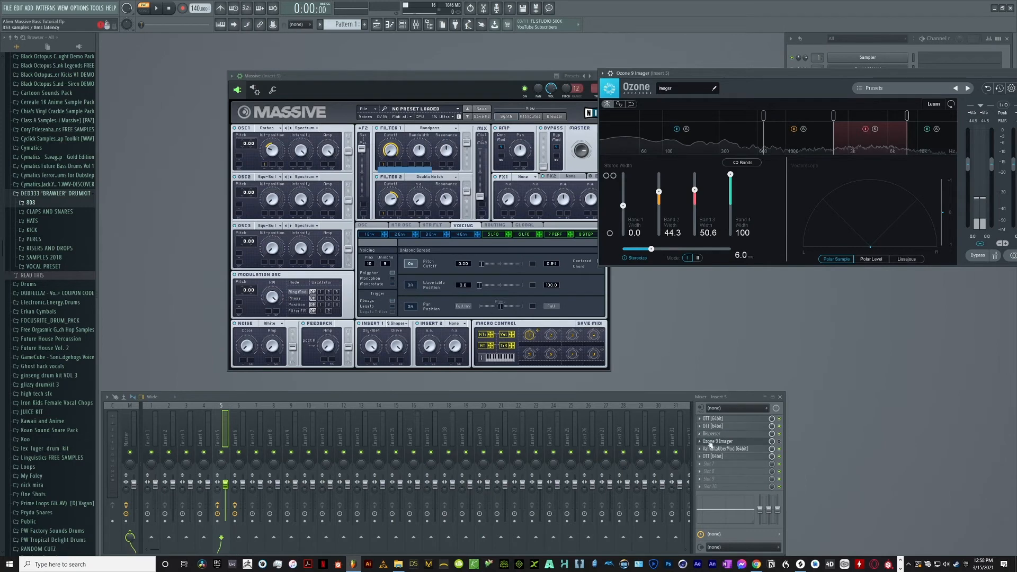
left_click(725, 449)
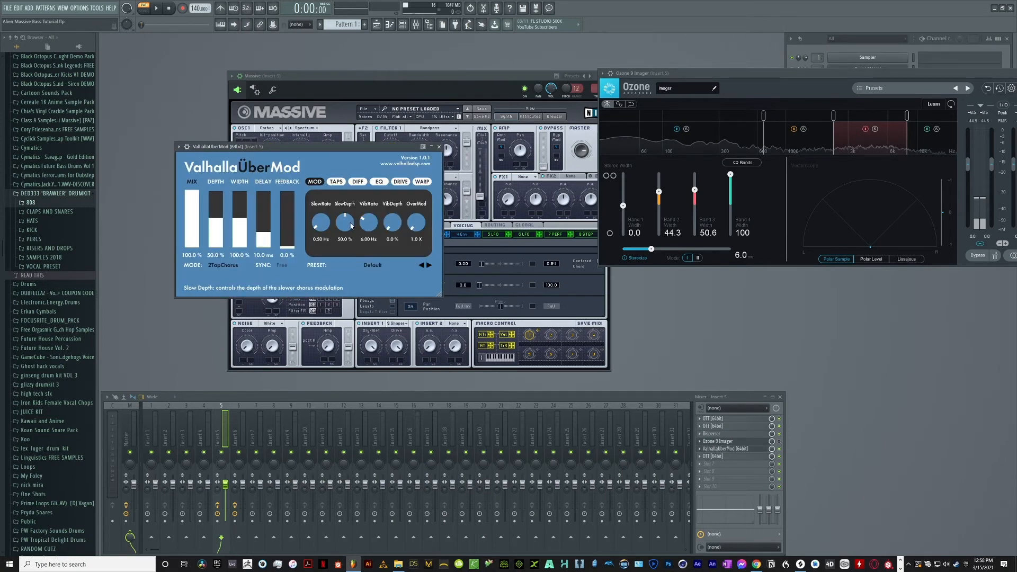
left_click(357, 181)
left_click_drag(346, 229, 346, 206)
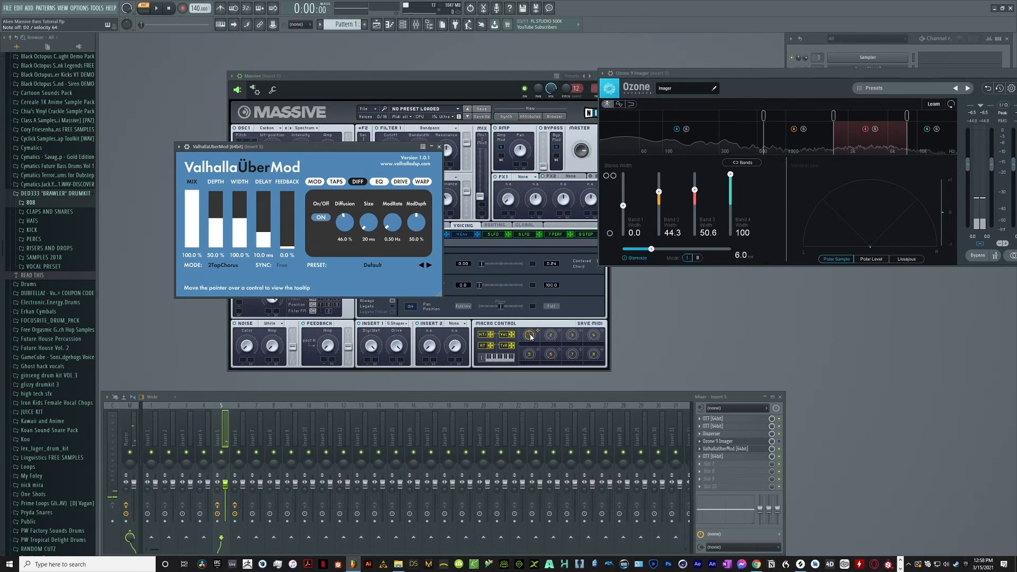
left_click(516, 336)
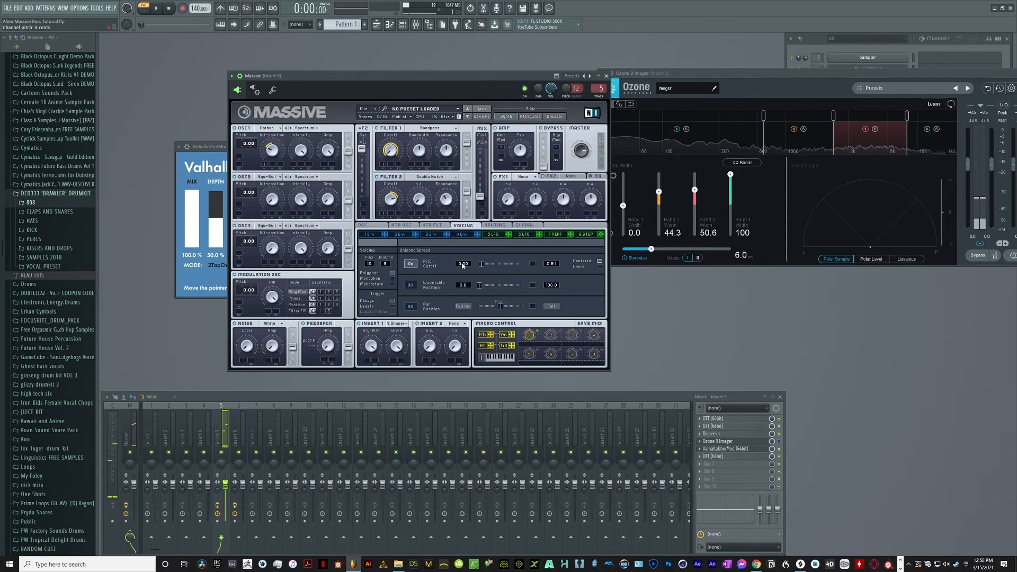
Lower the Diffusion in the ValhallaÜberMod effect and check the settings of the last OTT compressor, closing both effect windows.
left_click(211, 147)
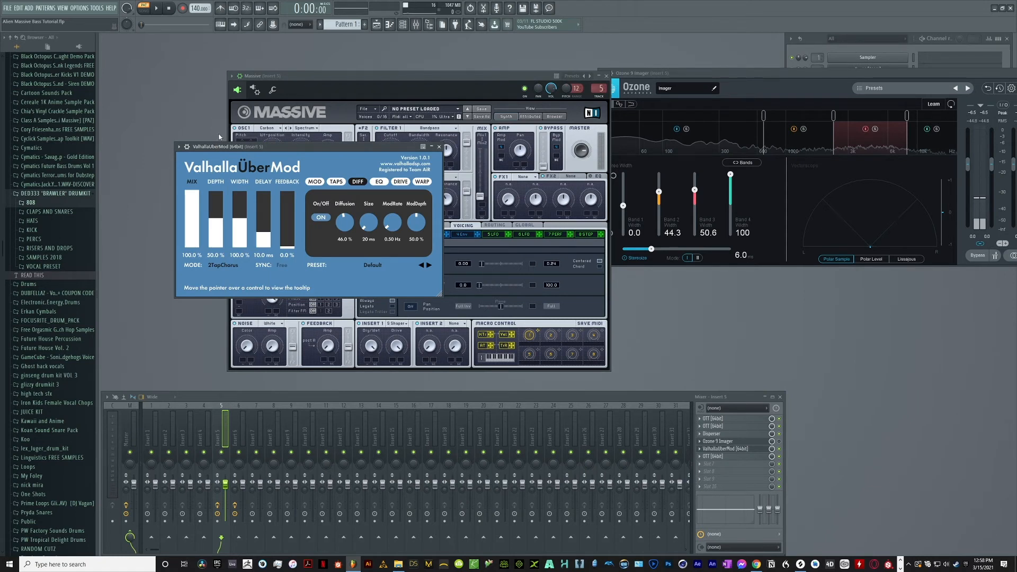
left_click_drag(345, 221, 347, 251)
left_click(439, 147)
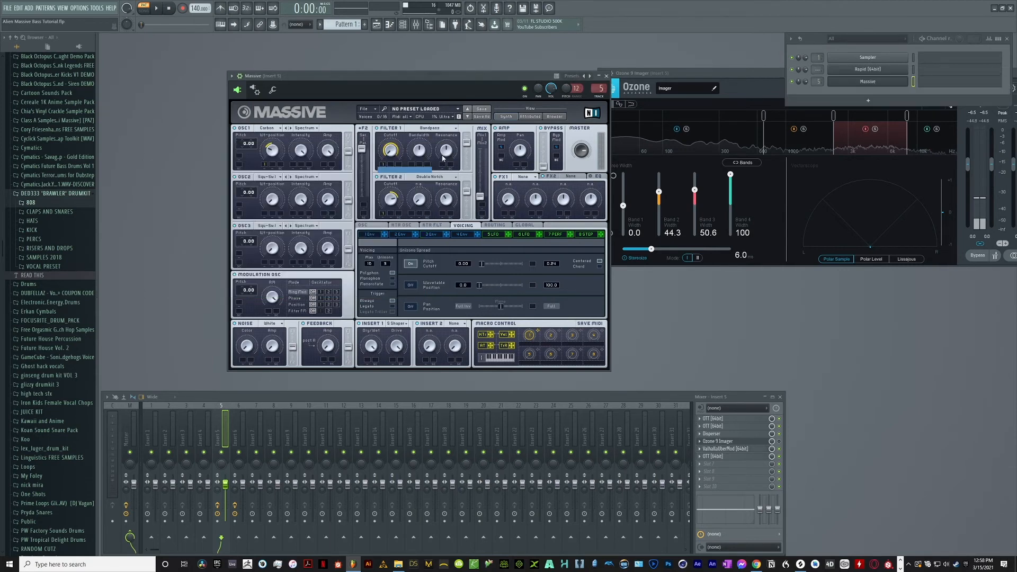
left_click(742, 457)
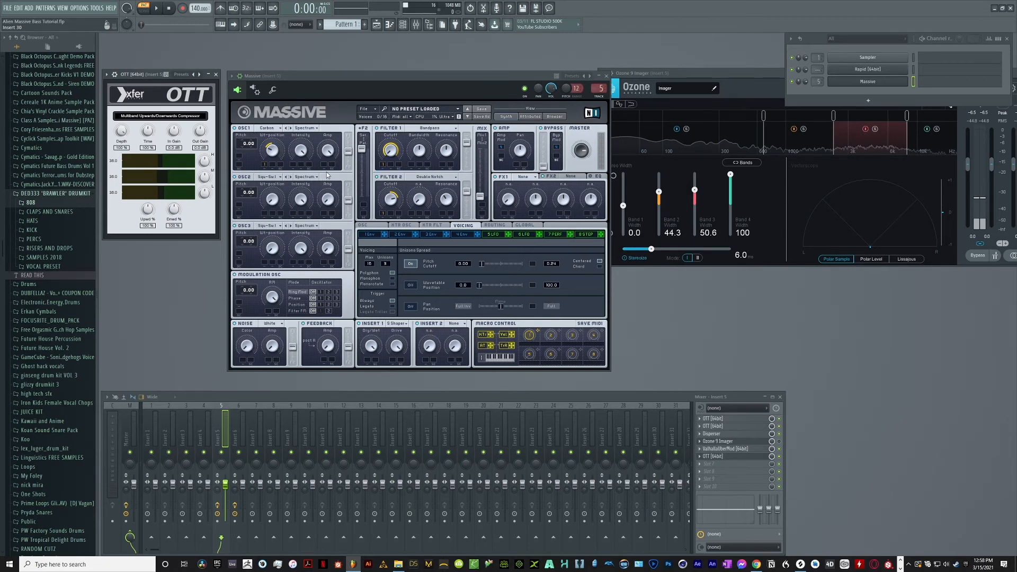
left_click(217, 74)
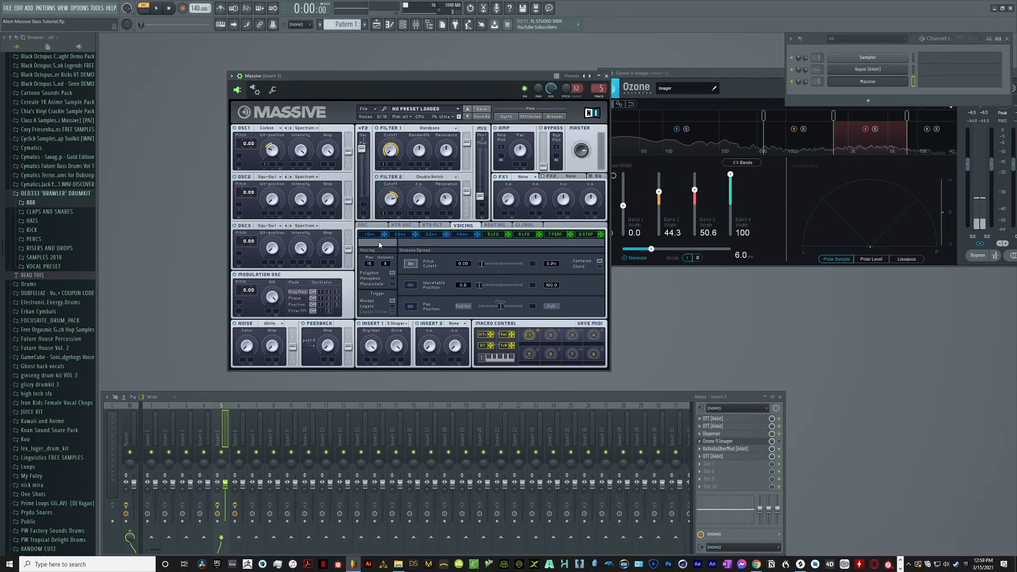
Reduce the modulation range on OSC1's Wt-position in Massive and audition the bass with macro 1 raised to 80.
left_click(320, 292)
left_click_drag(267, 157, 268, 177)
left_click_drag(529, 334, 528, 288)
Fine-tune Filter 2's cutoff and set OSC1's Wt-position to 17.
left_click(393, 200)
left_click_drag(393, 200, 393, 198)
left_click(446, 155)
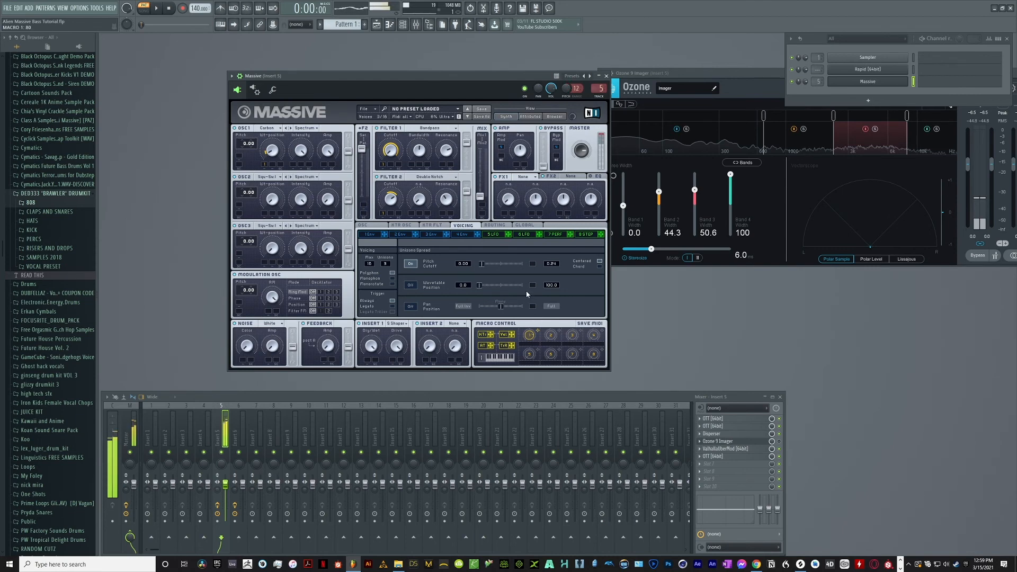
left_click_drag(274, 150, 277, 147)
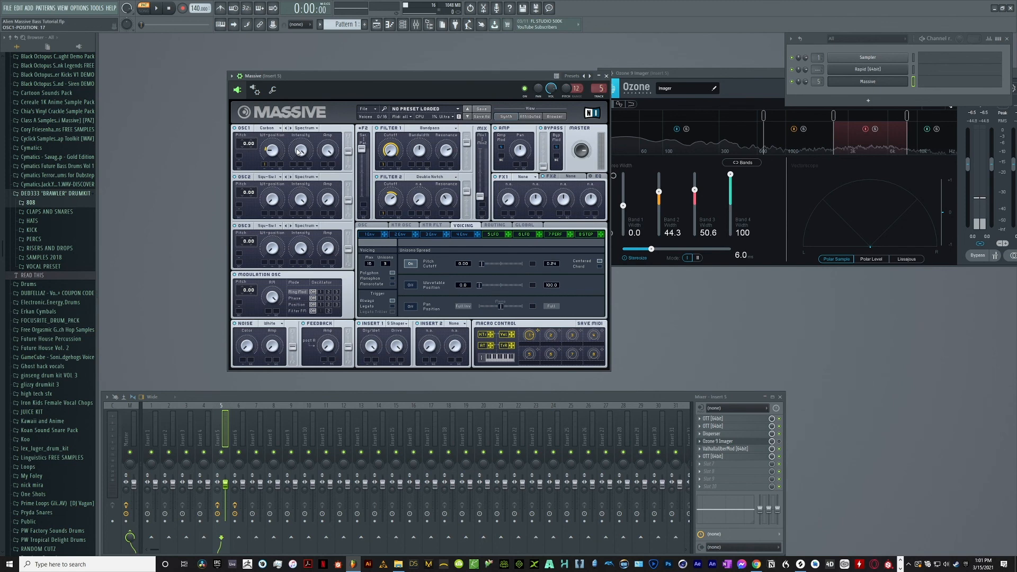
key("alt+Tab")
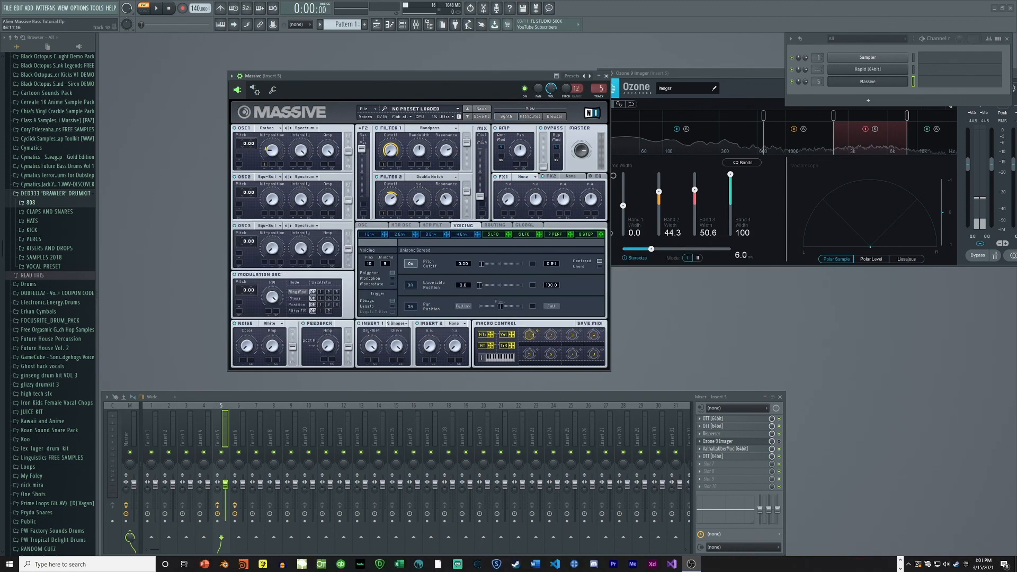